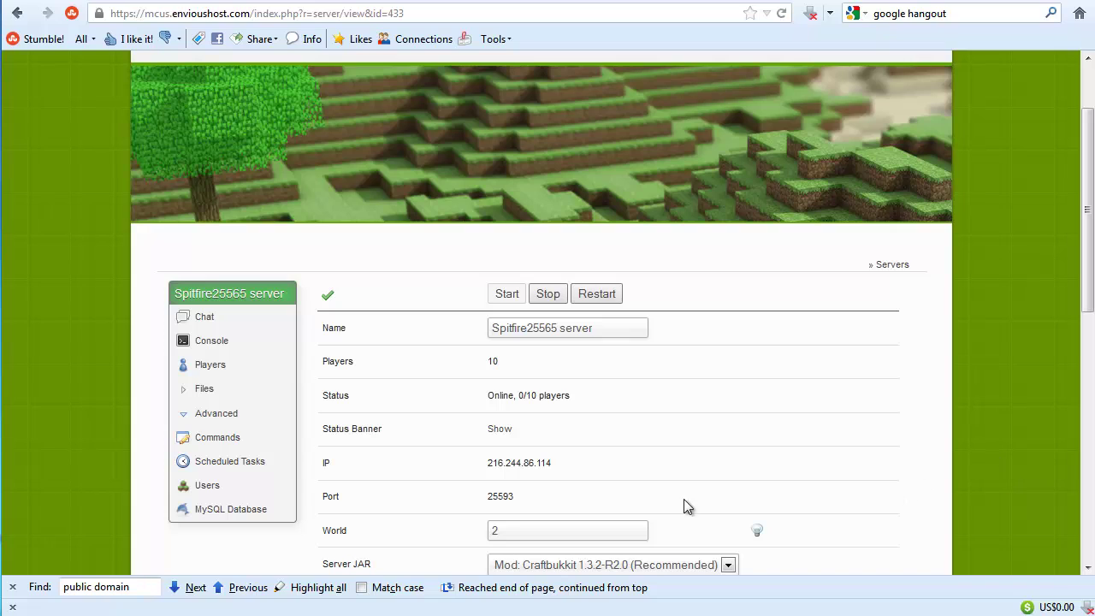
# Step: Open the server's commands list and review the role required for each command
pyautogui.click(224, 443)
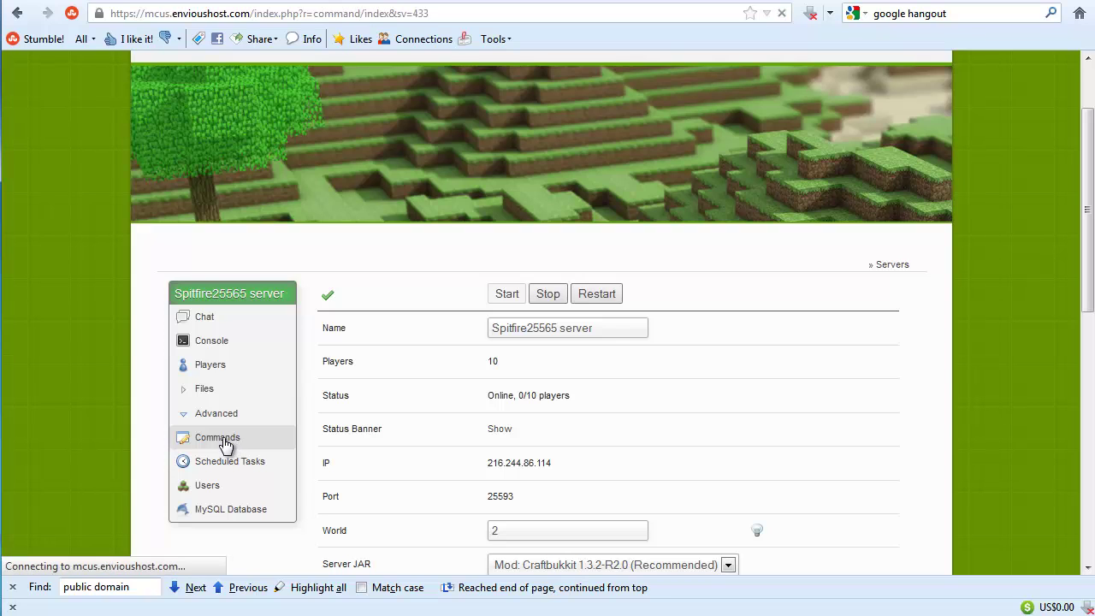
pyautogui.scroll(-4, 663, 465)
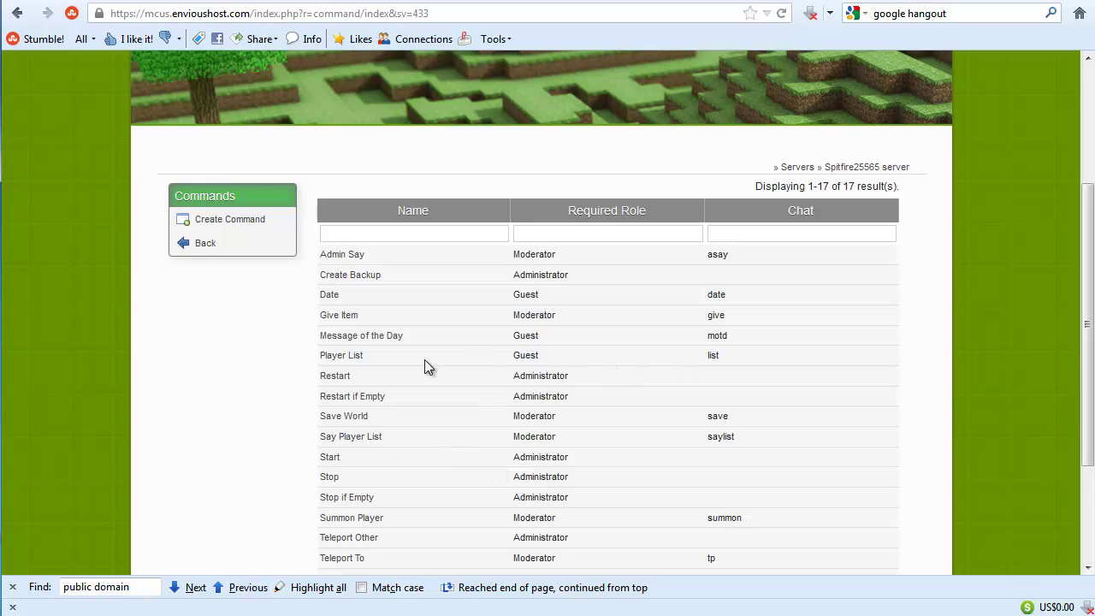
pyautogui.scroll(-2, 410, 504)
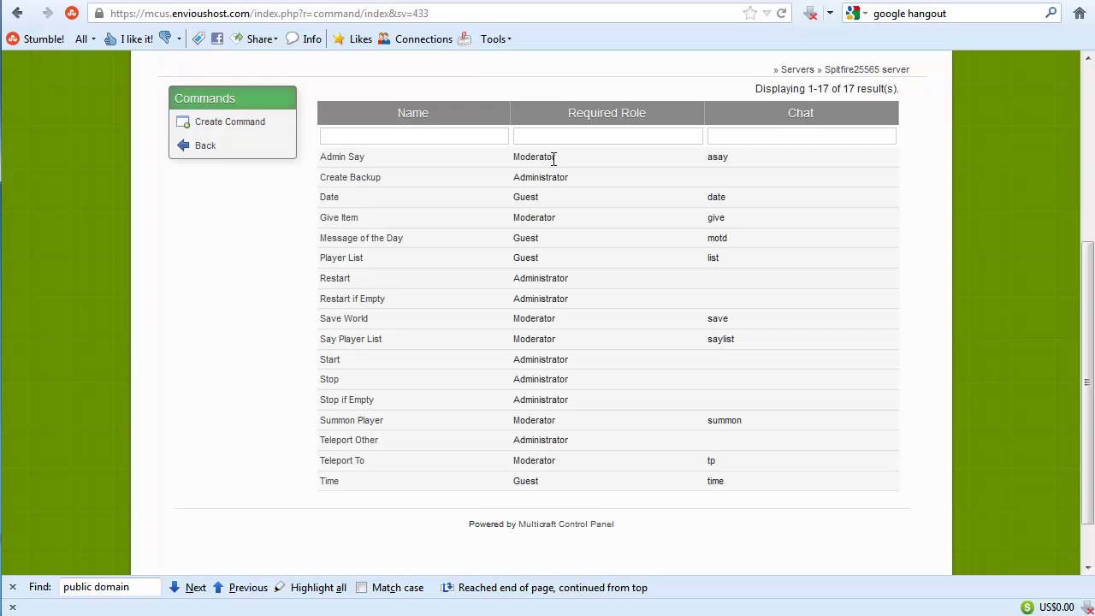
pyautogui.moveTo(566, 160); pyautogui.dragTo(515, 160)
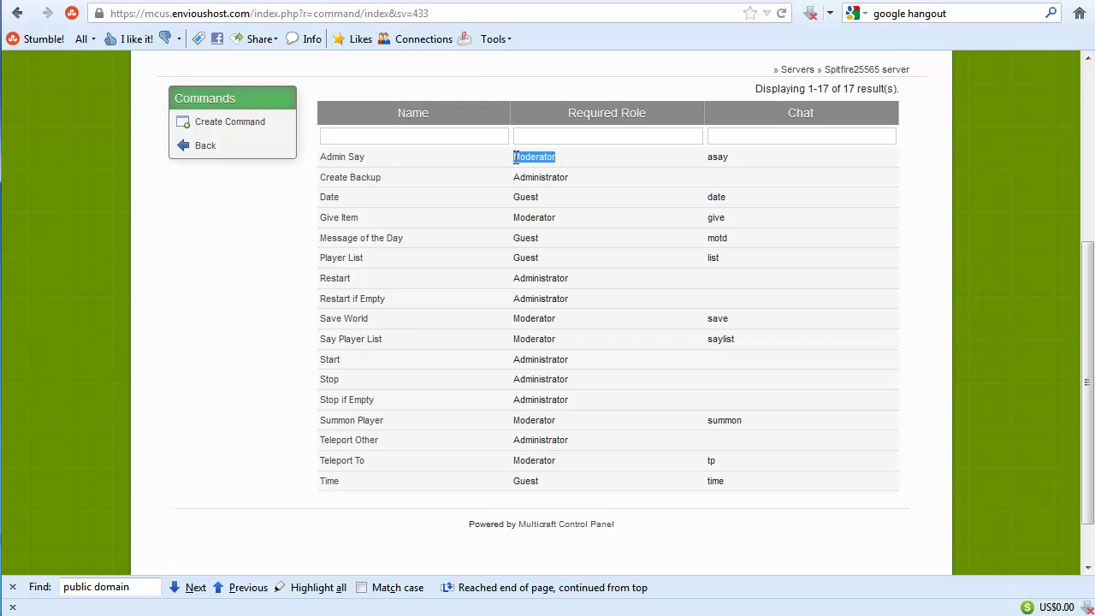
# Step: Open the Admin Say command and examine the available required roles and prerequisite commands without changing them
pyautogui.click(354, 159)
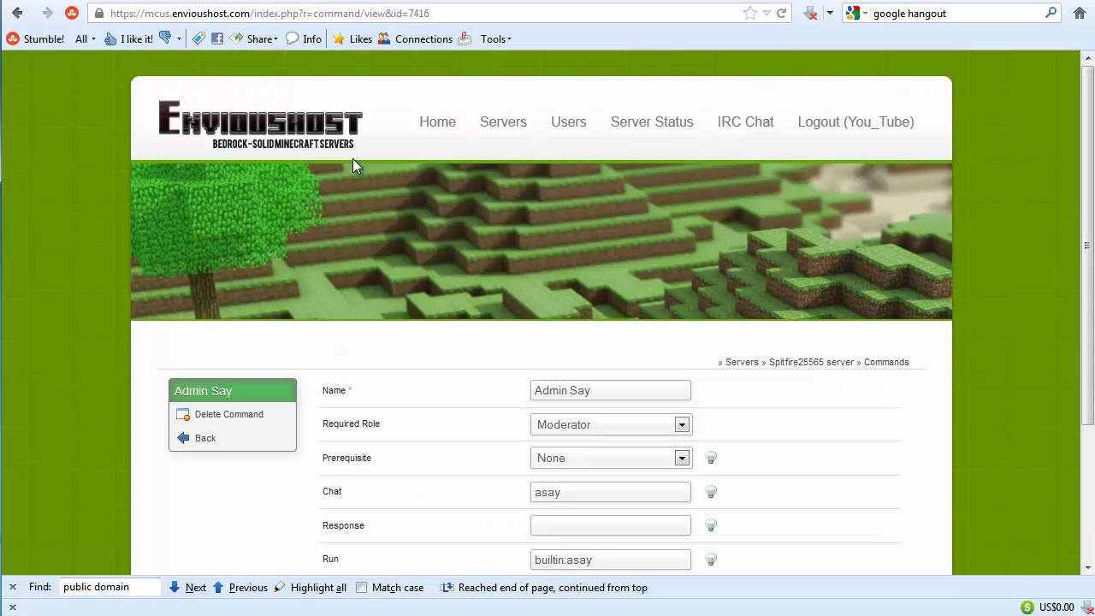
pyautogui.scroll(-4, 391, 320)
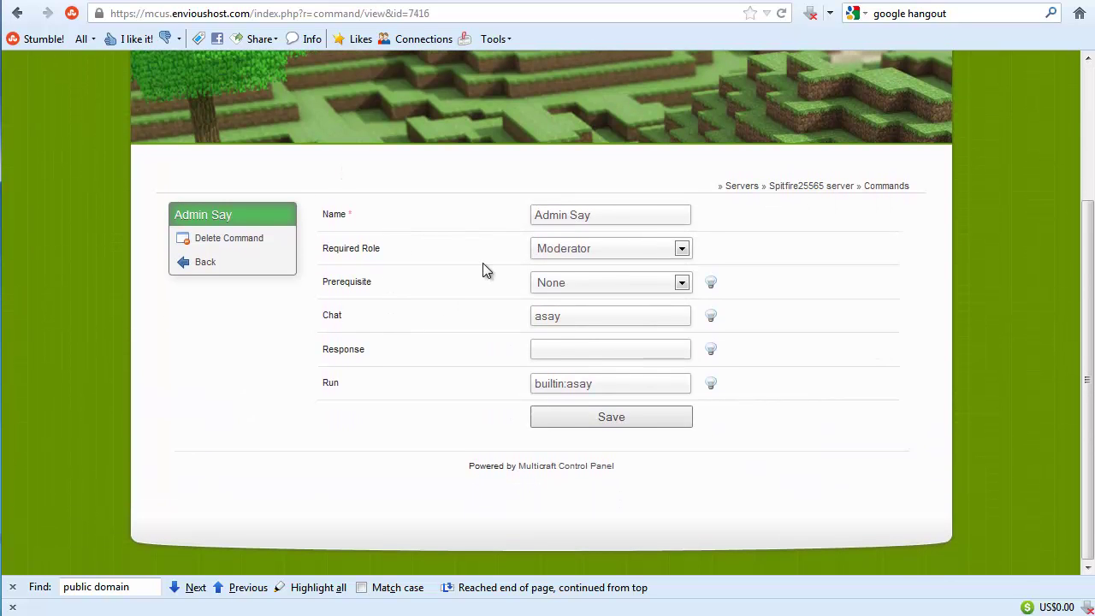
pyautogui.moveTo(599, 214); pyautogui.dragTo(533, 215)
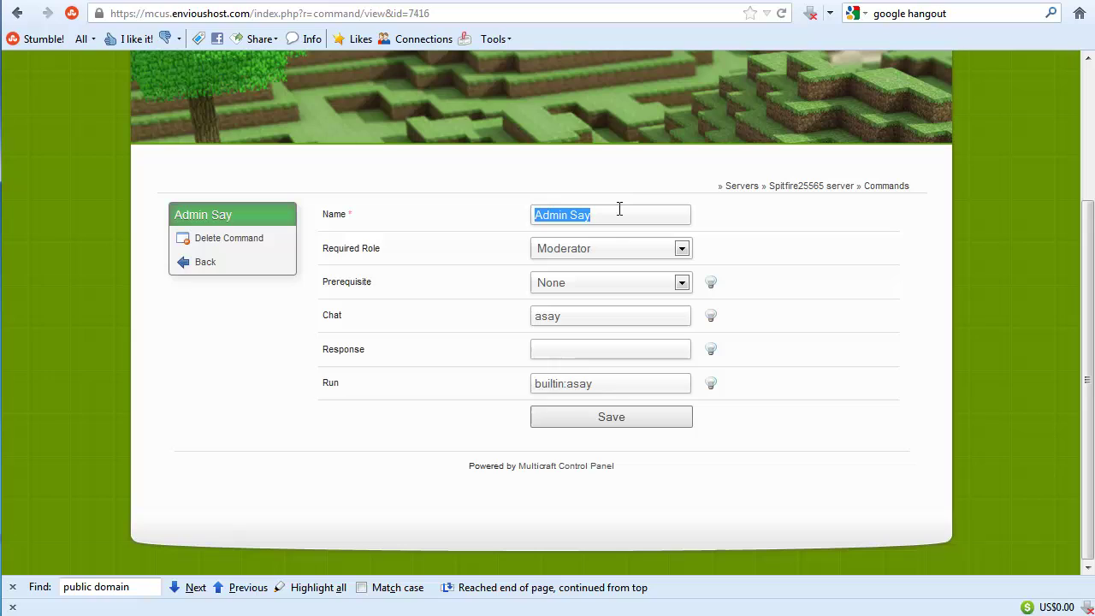
pyautogui.click(684, 246)
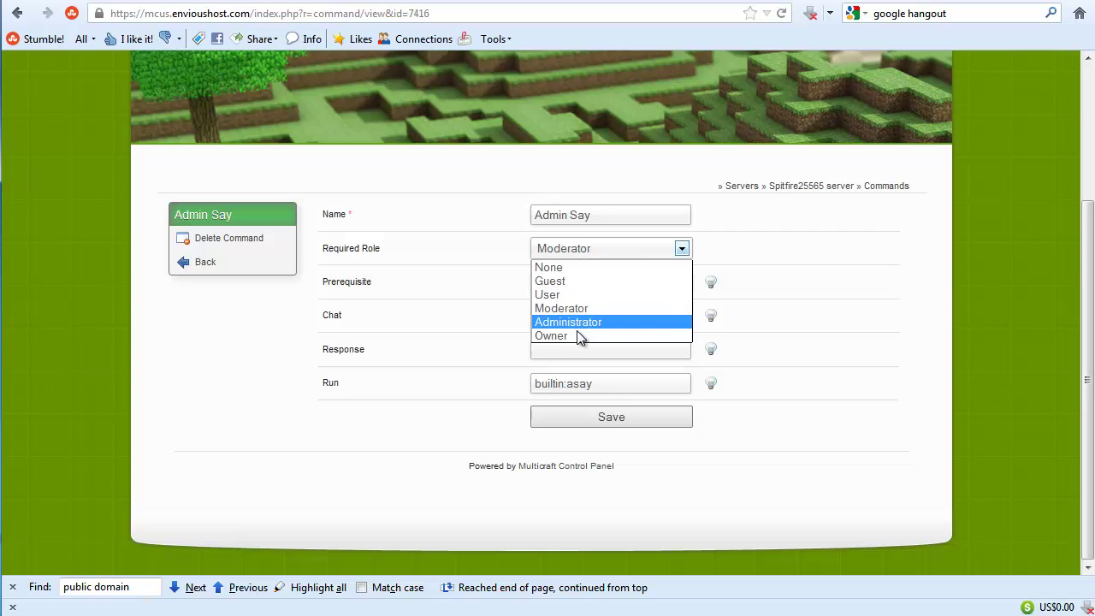
pyautogui.click(460, 287)
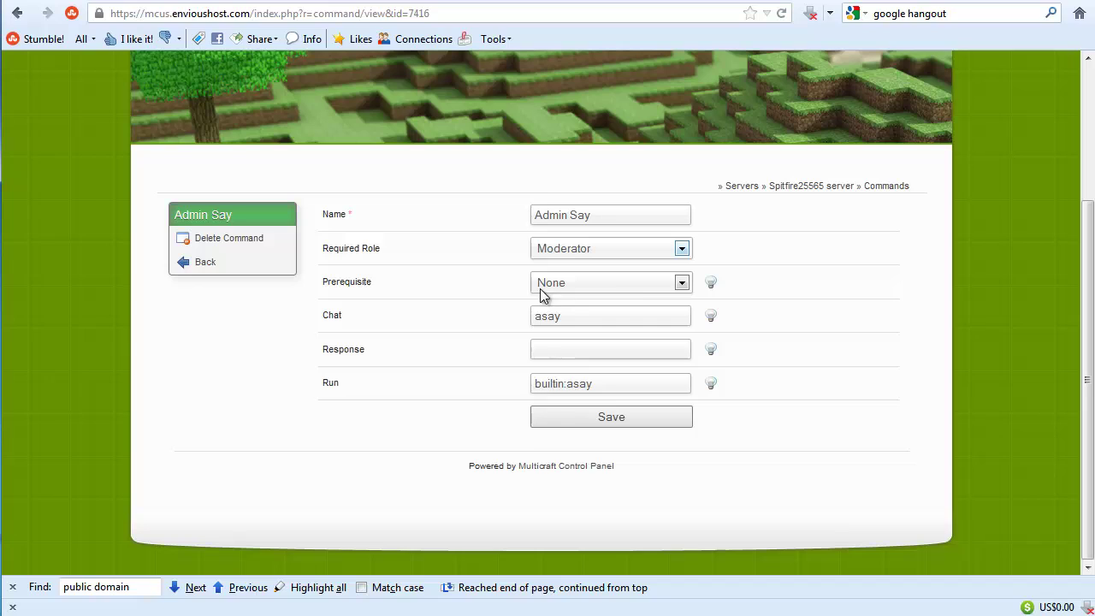
pyautogui.click(629, 287)
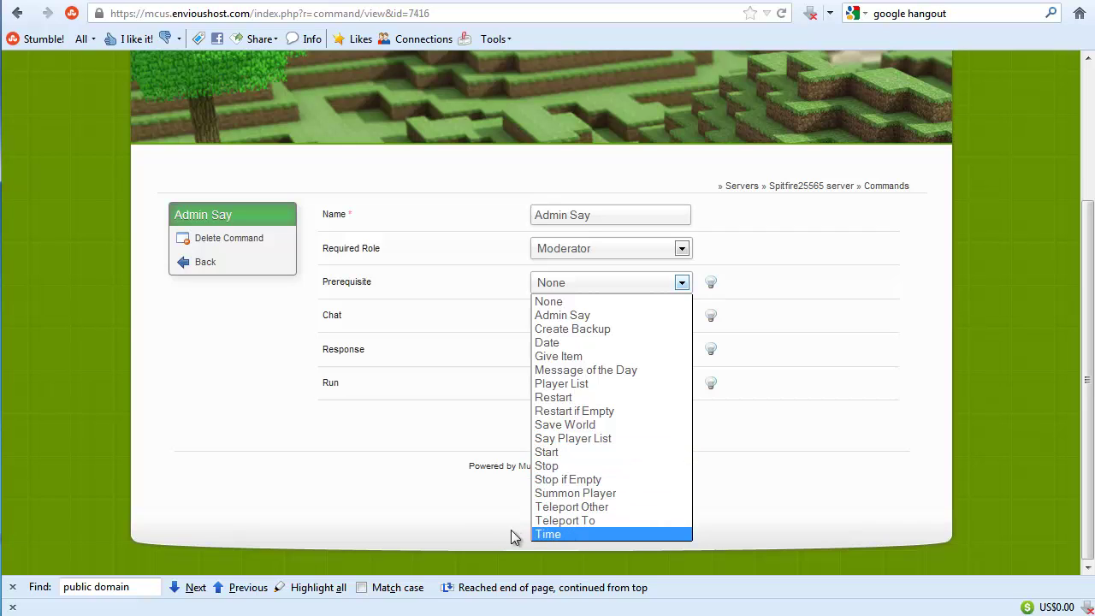
pyautogui.click(443, 339)
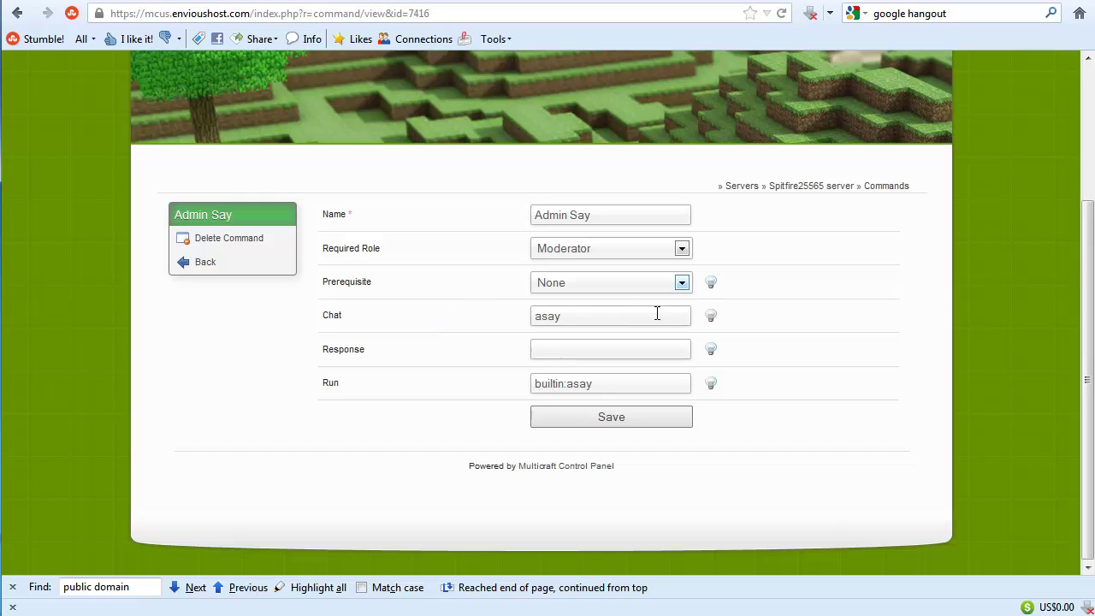
# Step: Read the help hints for the Admin Say command's Chat, Response and Run settings
pyautogui.moveTo(722, 316)
pyautogui.moveTo(714, 355)
pyautogui.moveTo(713, 385)
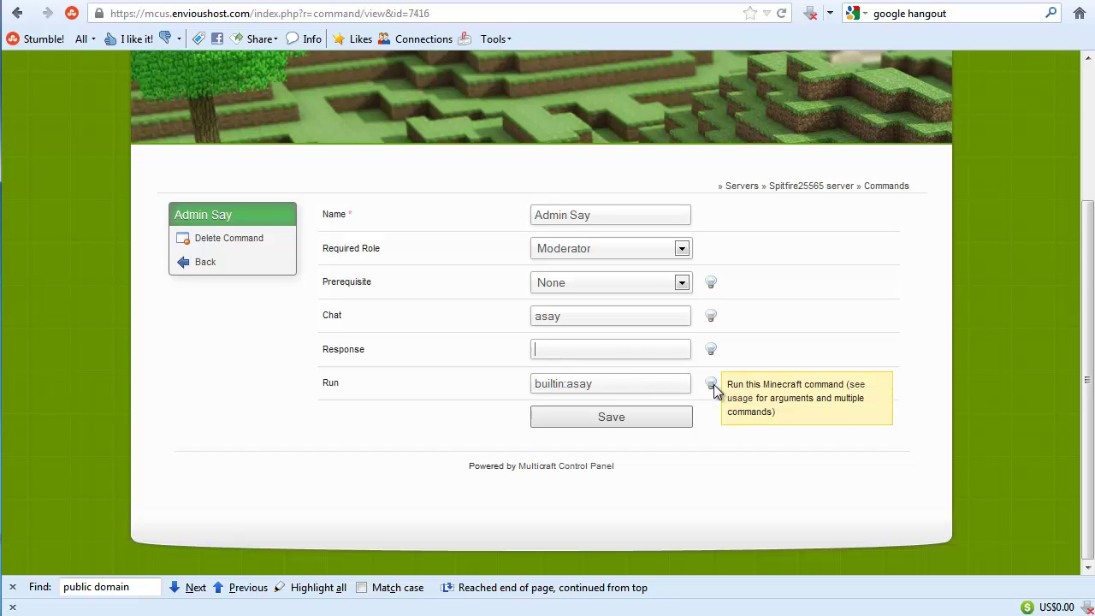
pyautogui.moveTo(618, 383); pyautogui.dragTo(514, 384)
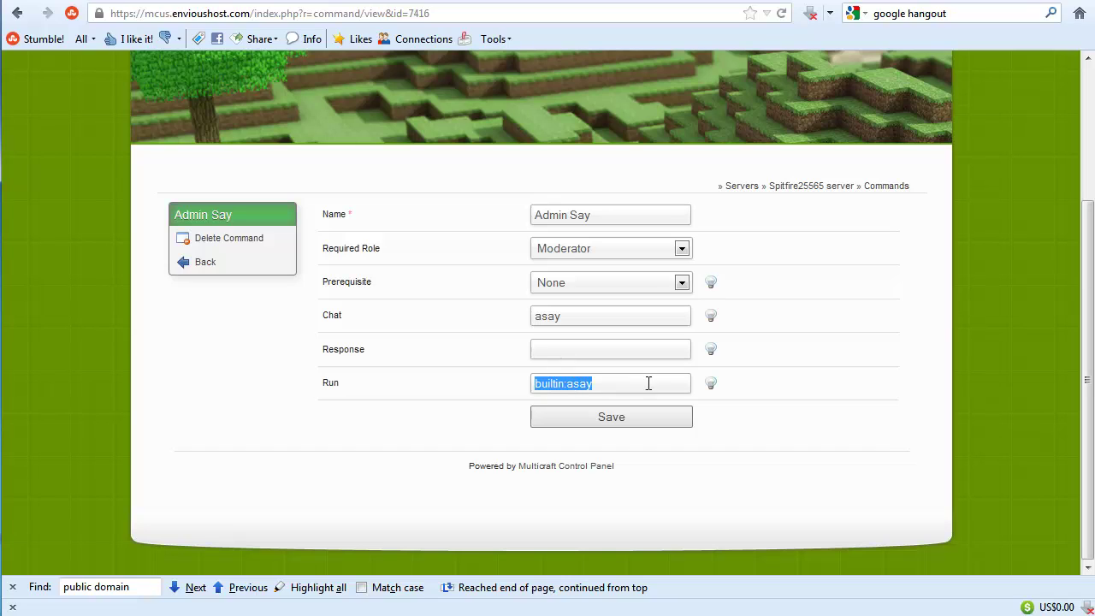
pyautogui.moveTo(709, 378)
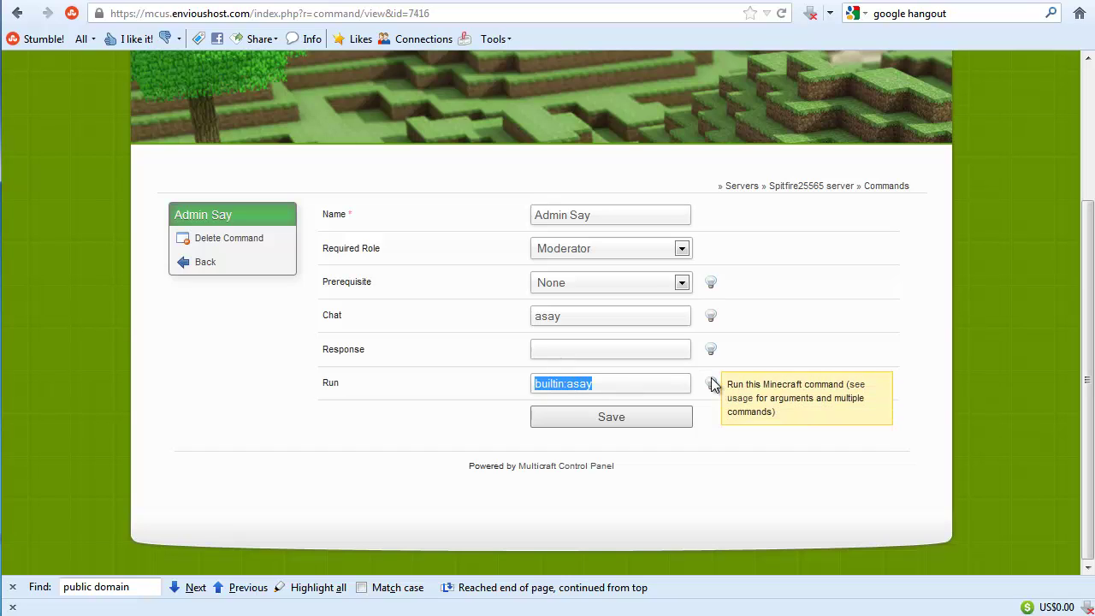
# Step: Enter "you are a noob" as the Admin Say command's response, and return to the commands list without saving
pyautogui.click(623, 349)
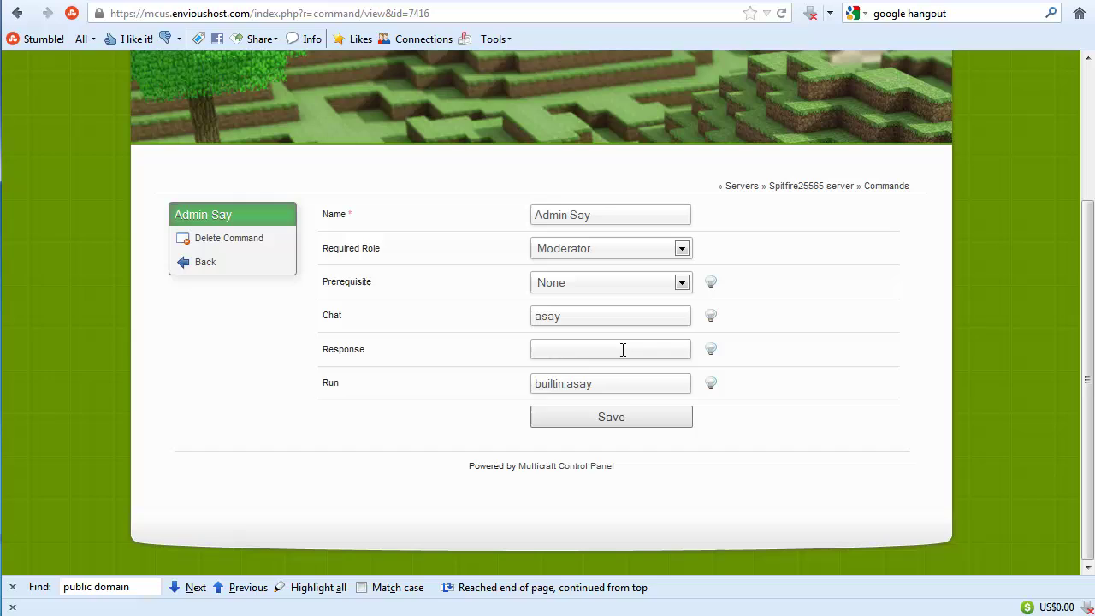
pyautogui.write('you are a noob')
pyautogui.click(217, 268)
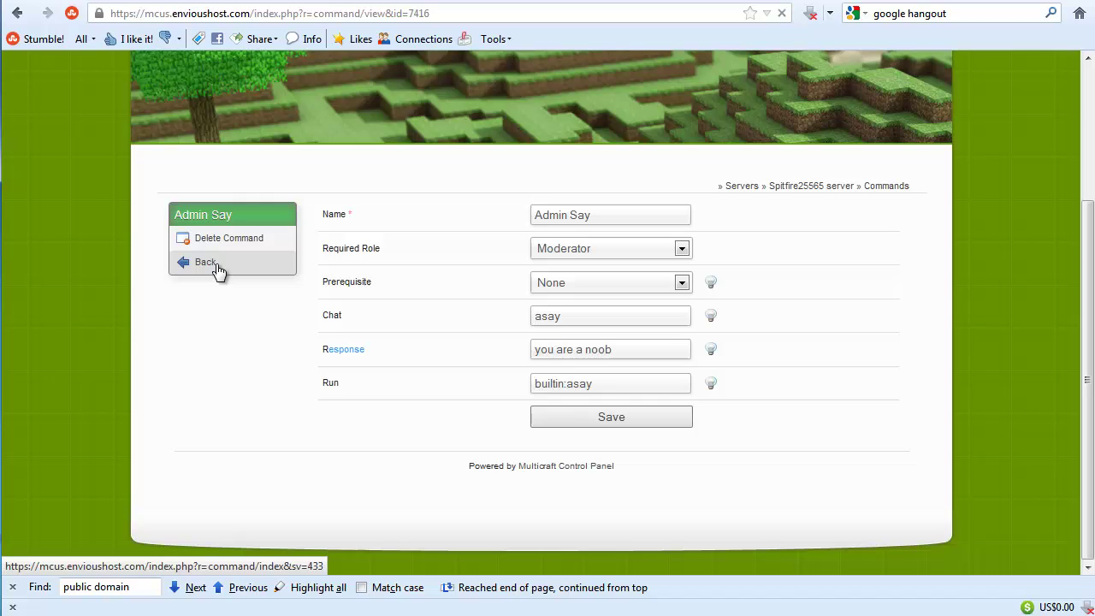
# Step: Open the Restart if Empty command from the commands list and save it with its existing settings
pyautogui.scroll(-5, 325, 360)
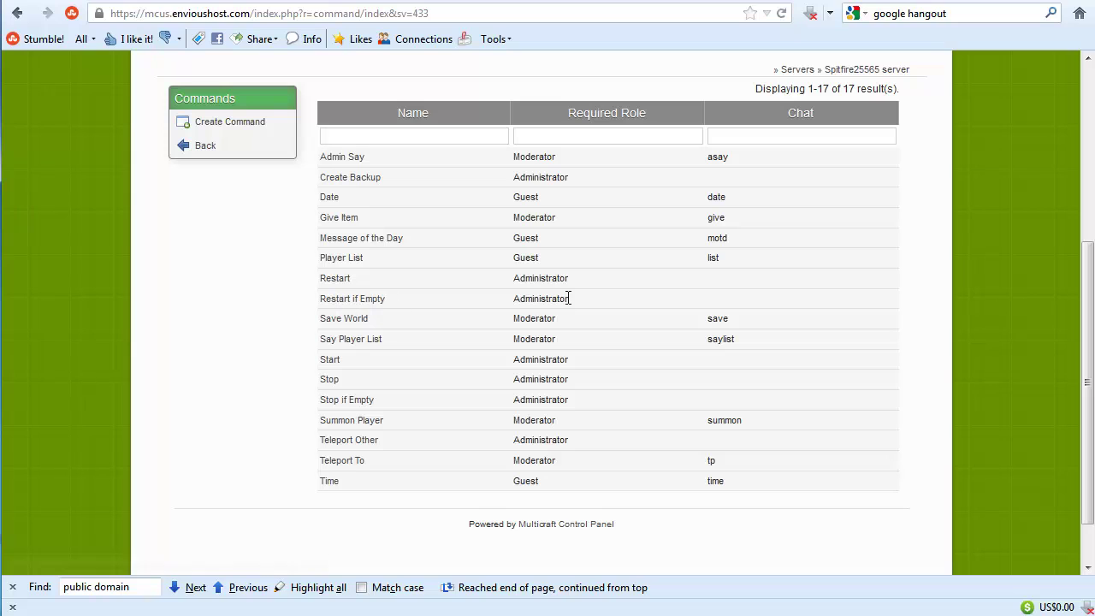
pyautogui.moveTo(567, 299); pyautogui.dragTo(498, 308)
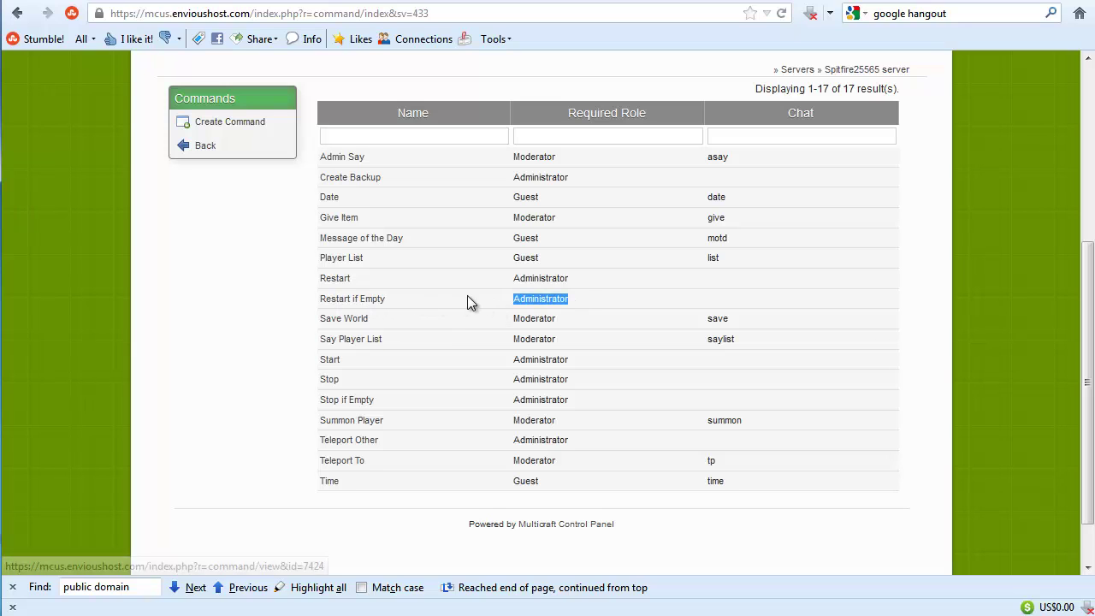
pyautogui.click(370, 303)
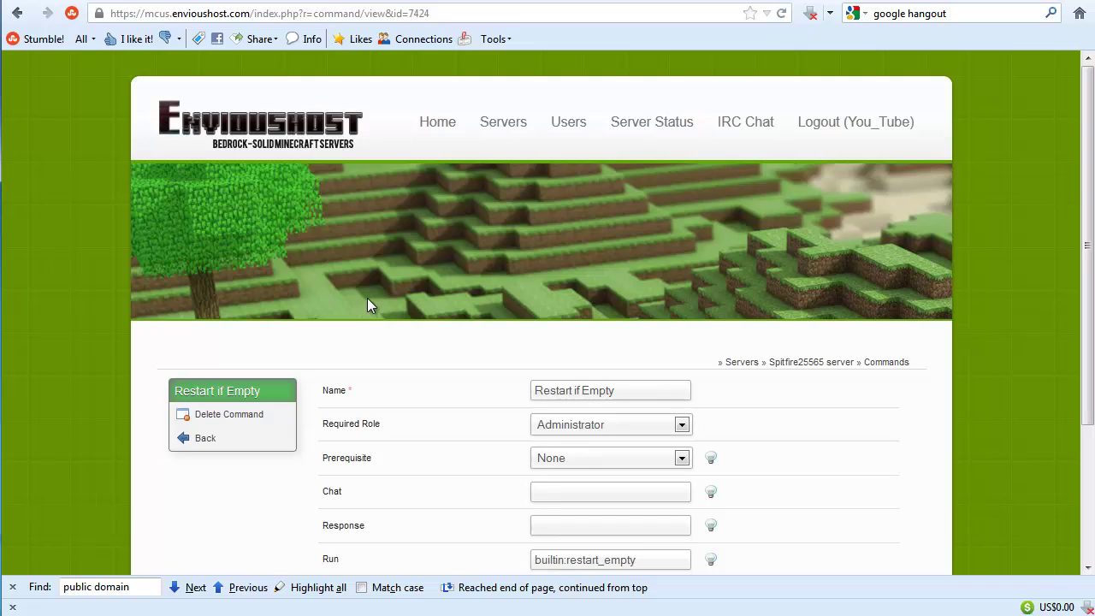
pyautogui.scroll(-2, 444, 434)
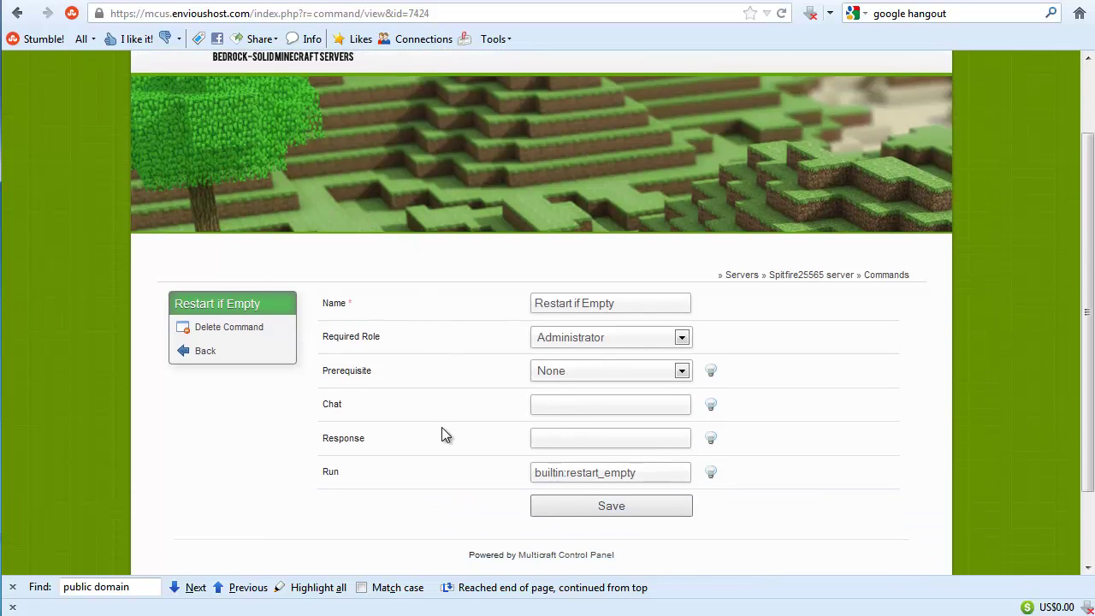
pyautogui.scroll(-2, 441, 434)
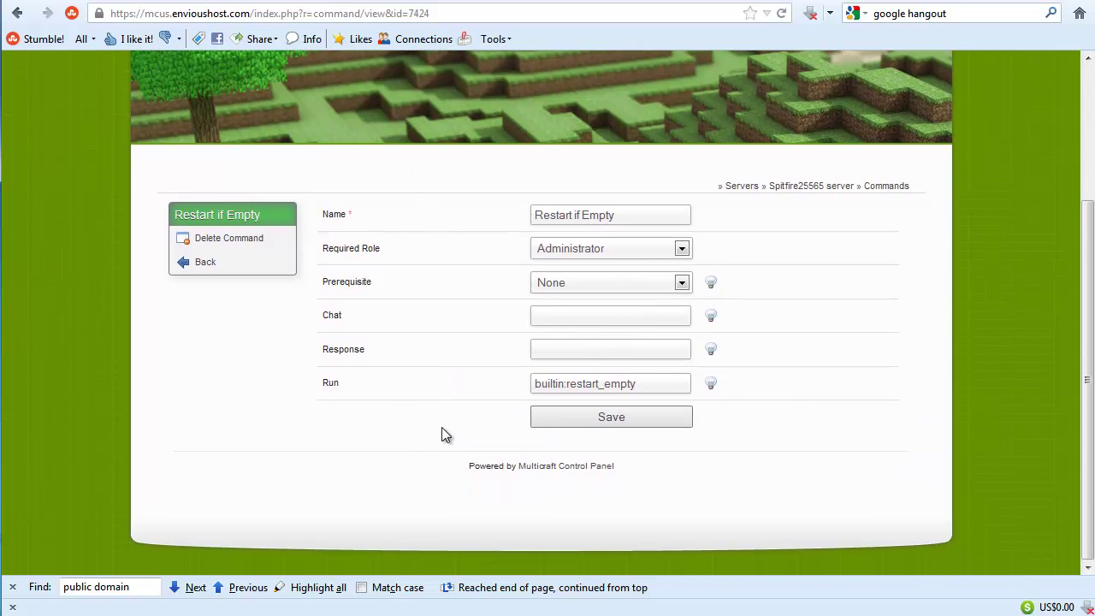
pyautogui.click(577, 424)
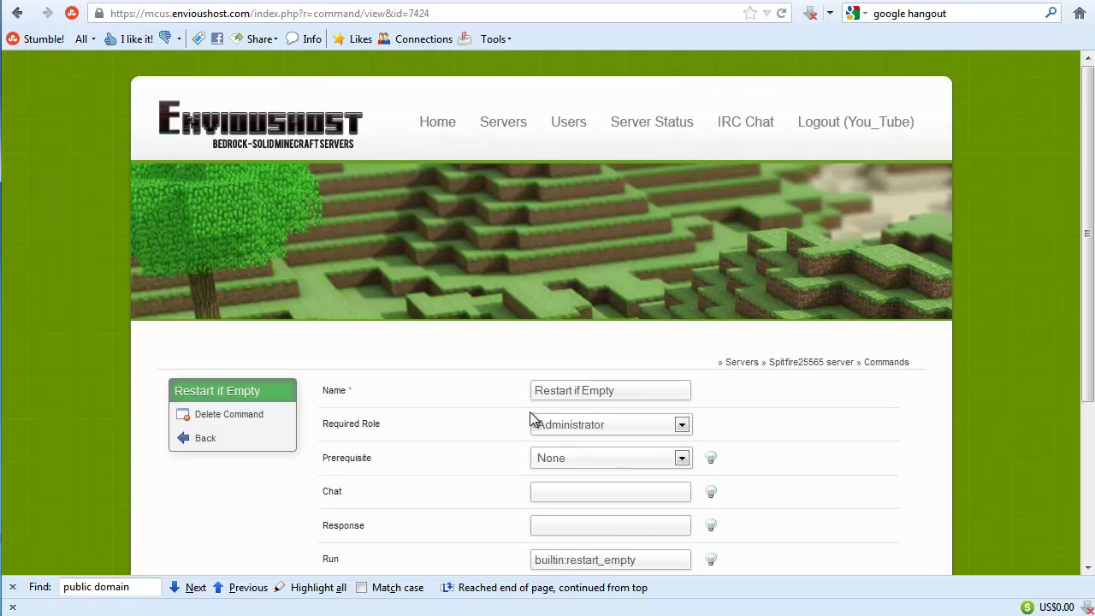
# Step: Return to the server's main page and open its scheduled tasks list
pyautogui.click(216, 443)
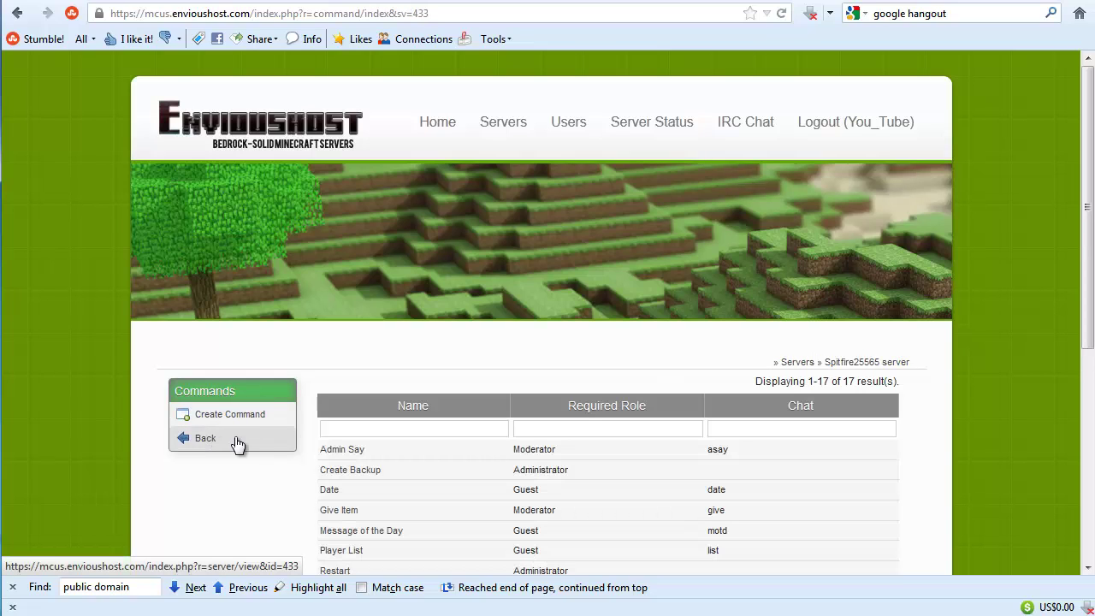
pyautogui.click(237, 445)
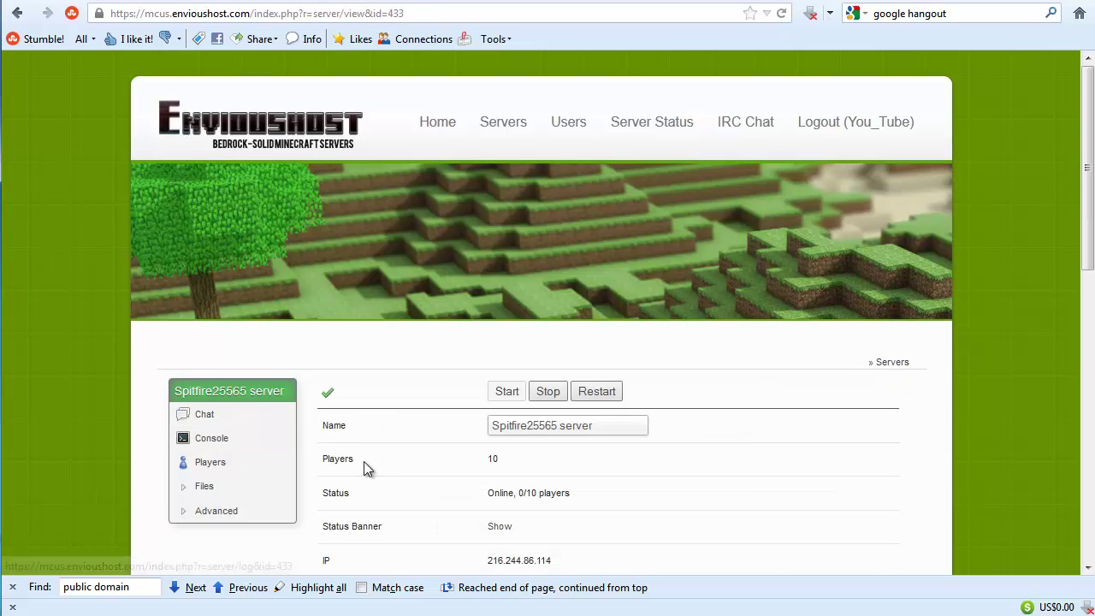
pyautogui.scroll(-5, 364, 461)
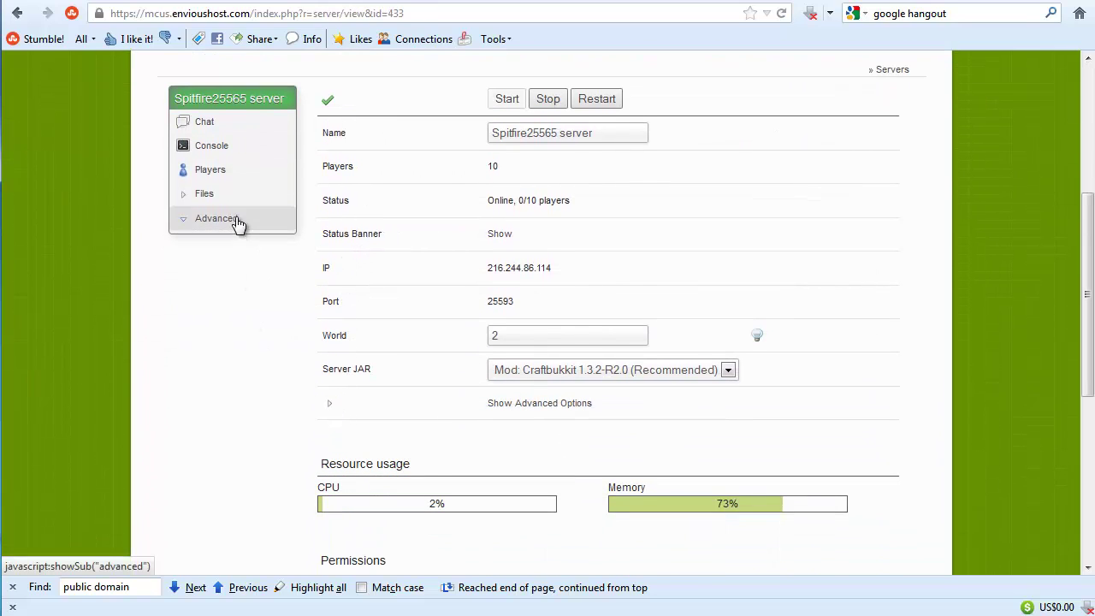
pyautogui.click(240, 225)
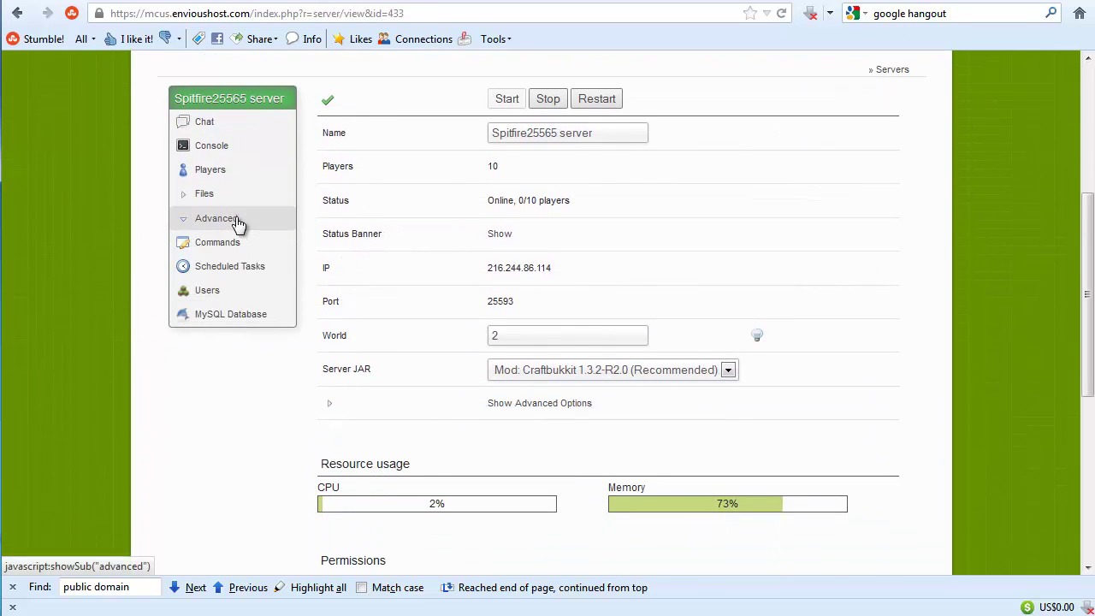
pyautogui.click(260, 270)
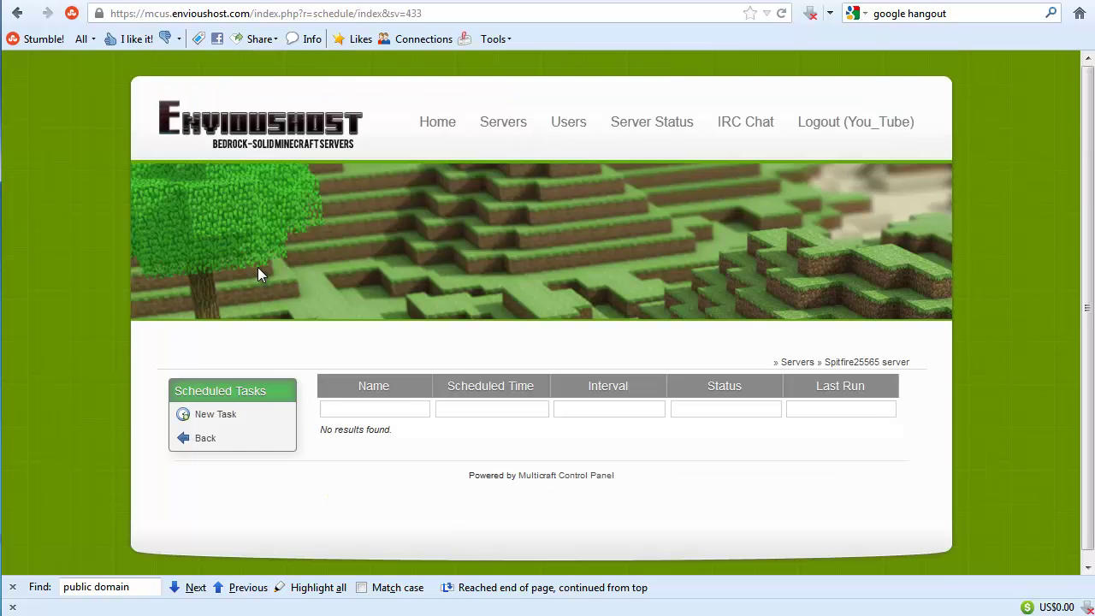
pyautogui.scroll(-1, 257, 266)
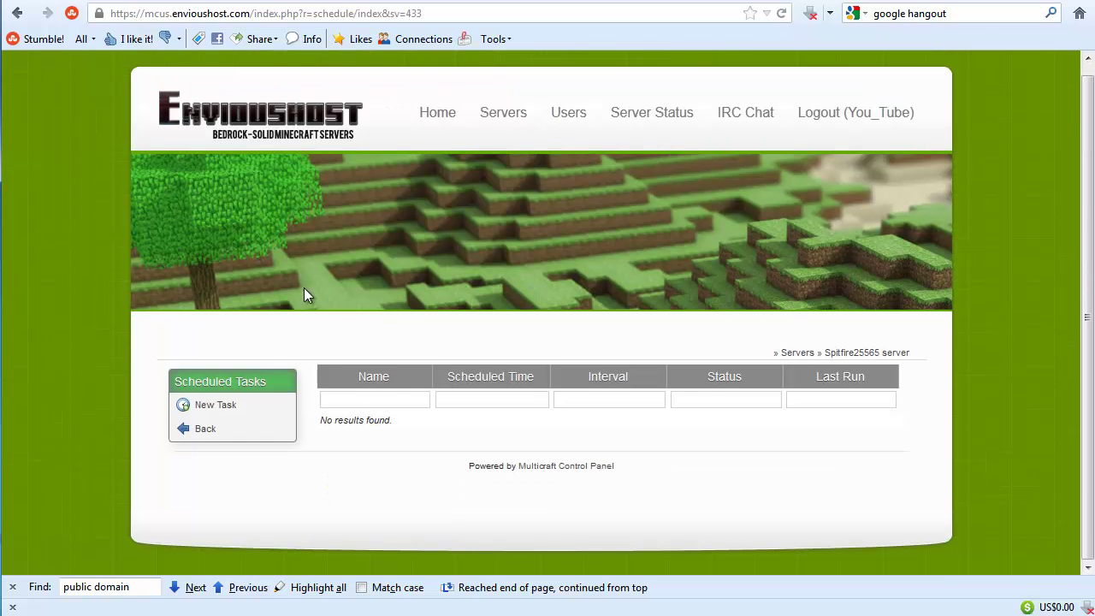
# Step: Start a new scheduled task named daily_restart and keep its status as Scheduled
pyautogui.click(231, 409)
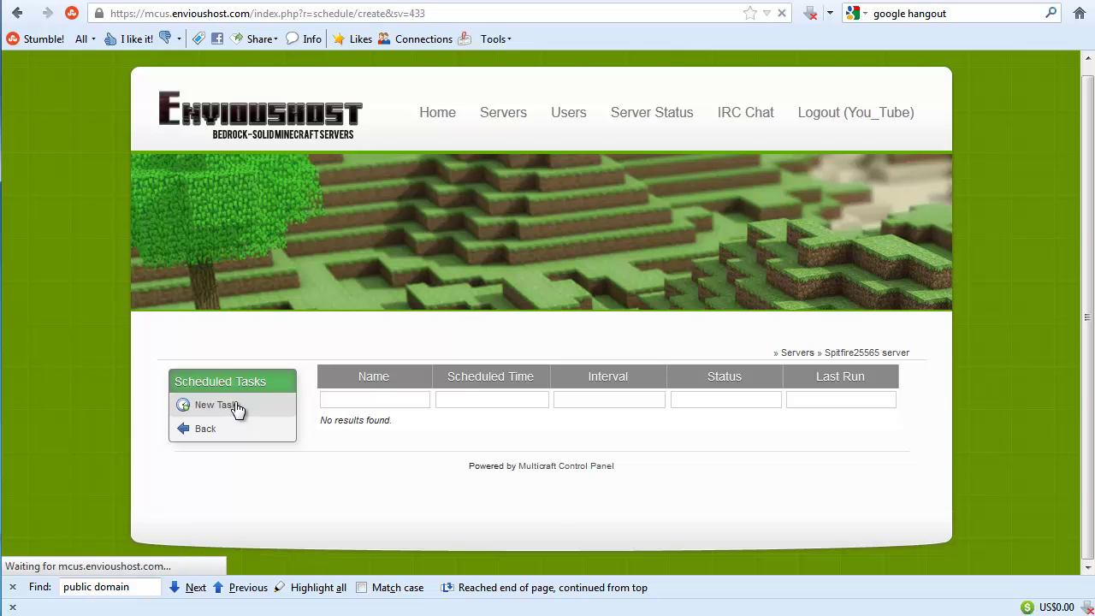
pyautogui.scroll(-3, 343, 423)
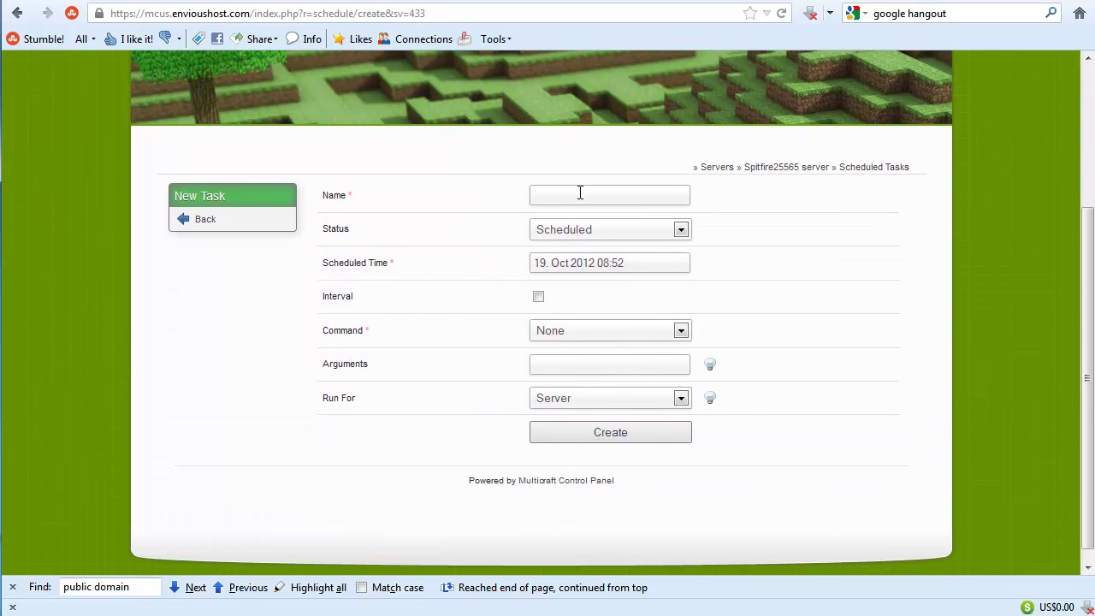
pyautogui.write('daily_restart')
pyautogui.click(667, 231)
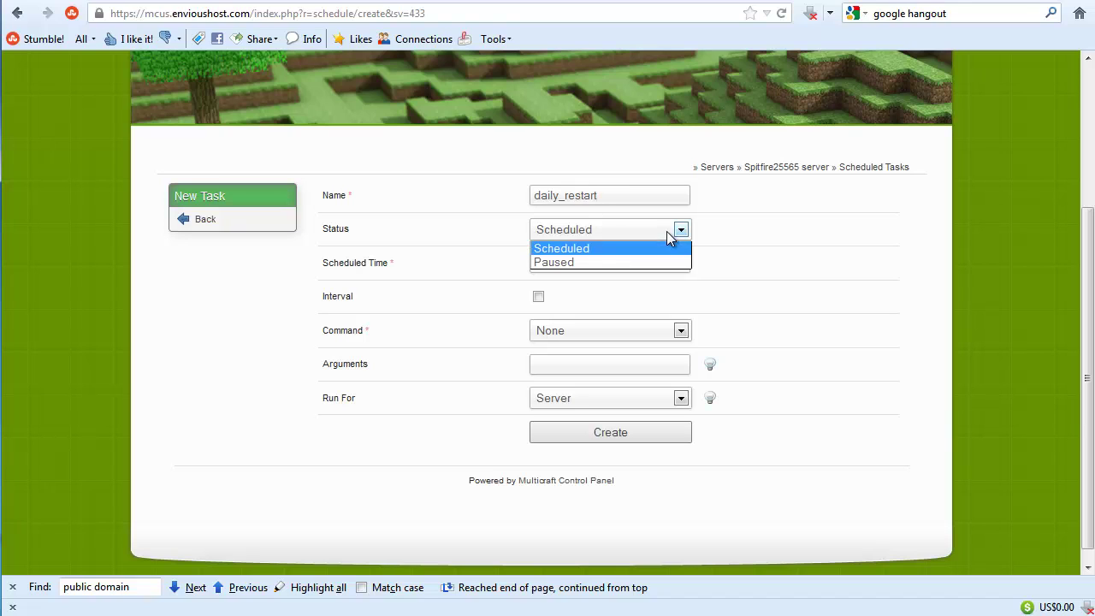
pyautogui.click(764, 231)
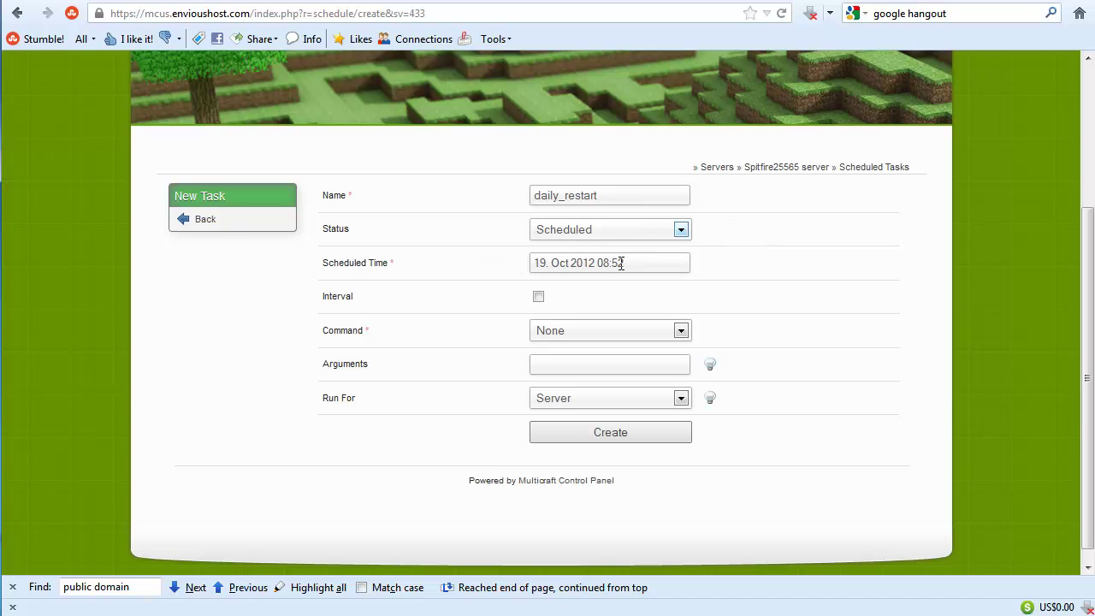
# Step: Enable the repeat interval for the daily_restart task and set it to 1 day
pyautogui.click(538, 298)
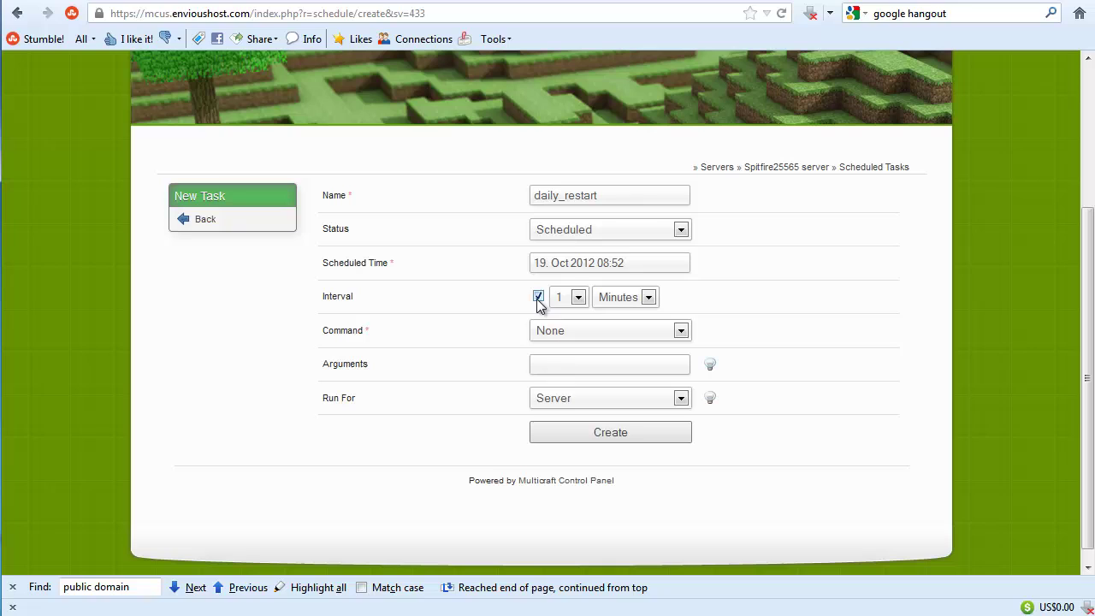
pyautogui.click(648, 298)
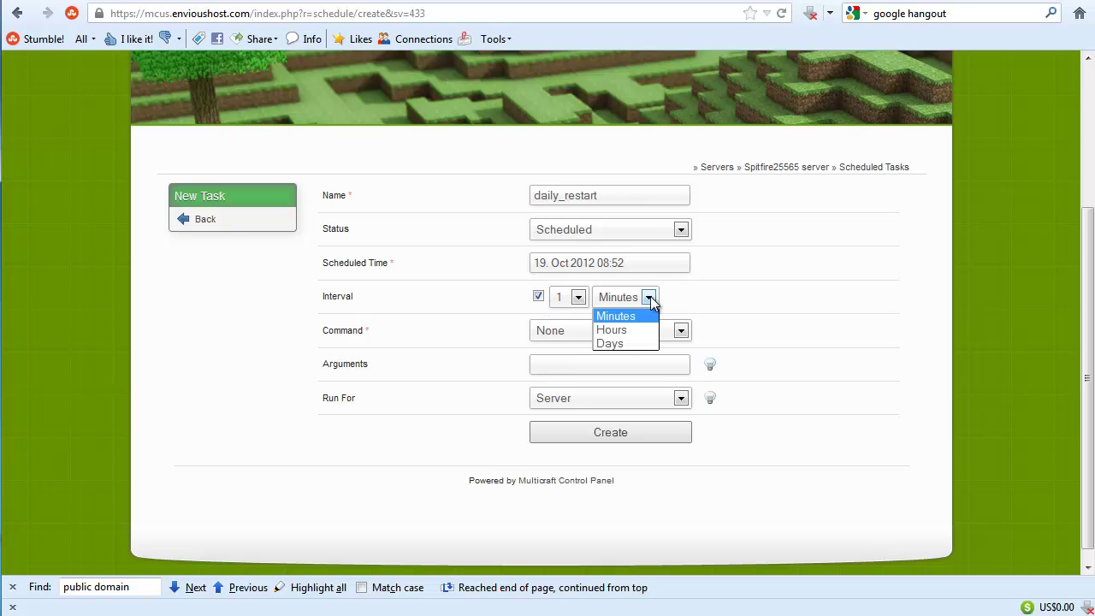
pyautogui.click(624, 344)
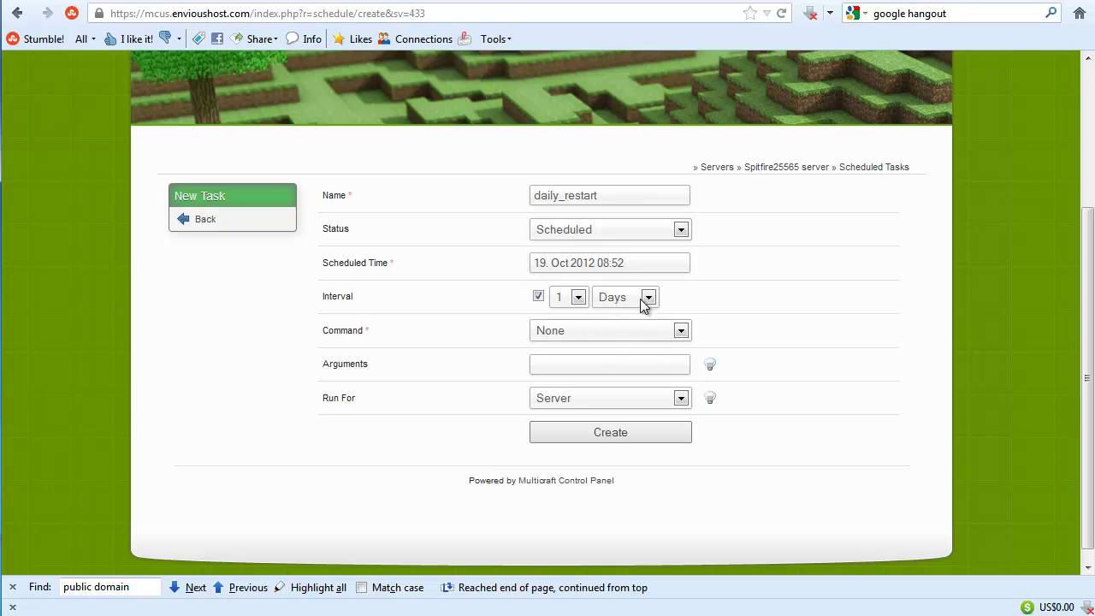
# Step: Set the daily_restart task's command to Restart if Empty, keep it running for Server, and create the task
pyautogui.click(681, 332)
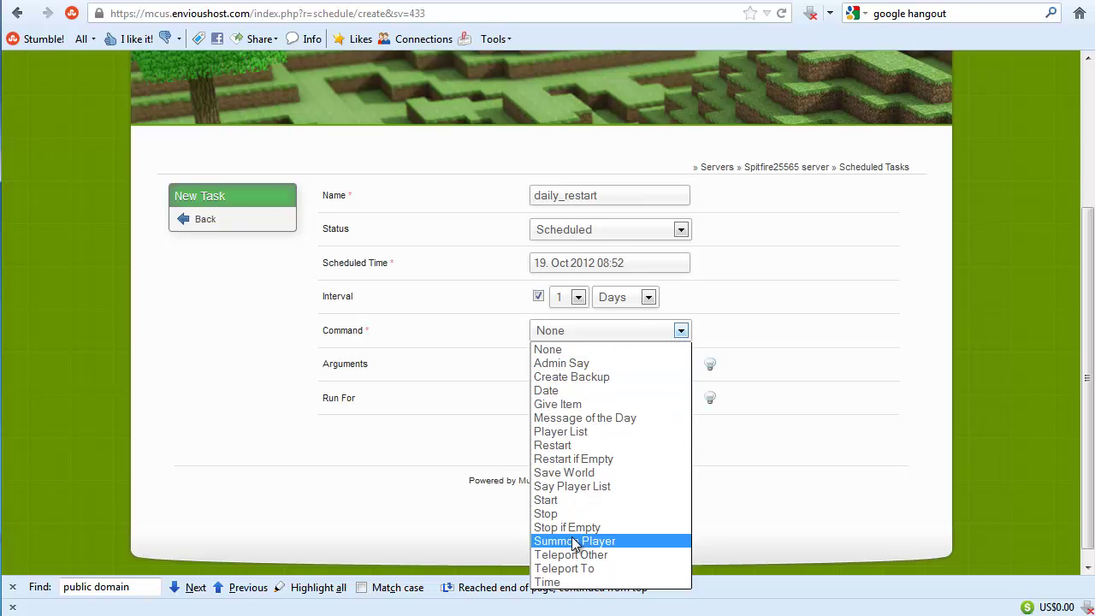
pyautogui.click(589, 461)
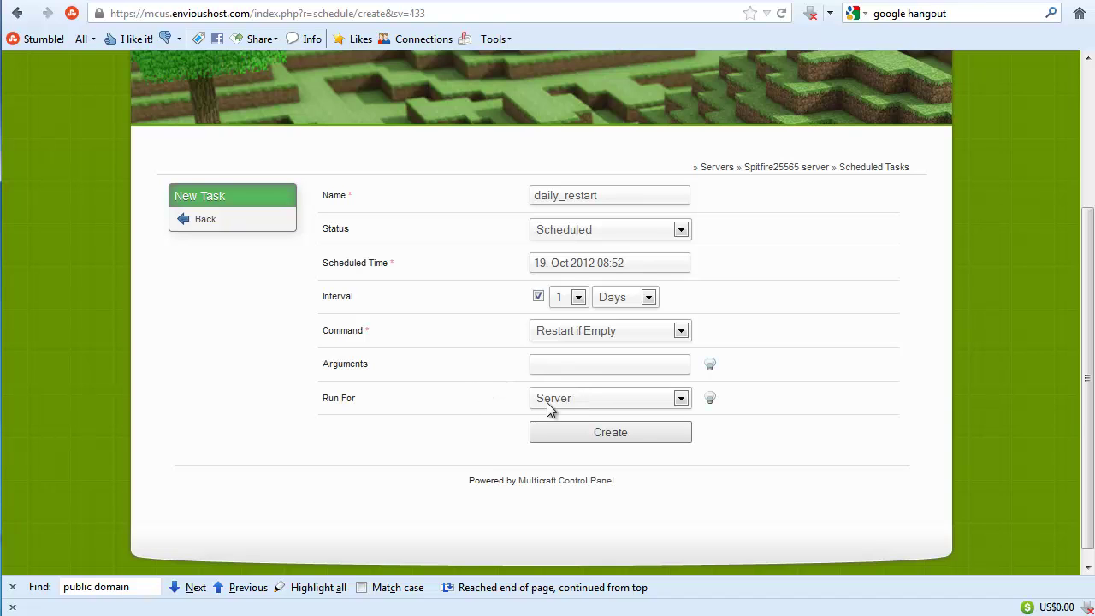
pyautogui.click(683, 398)
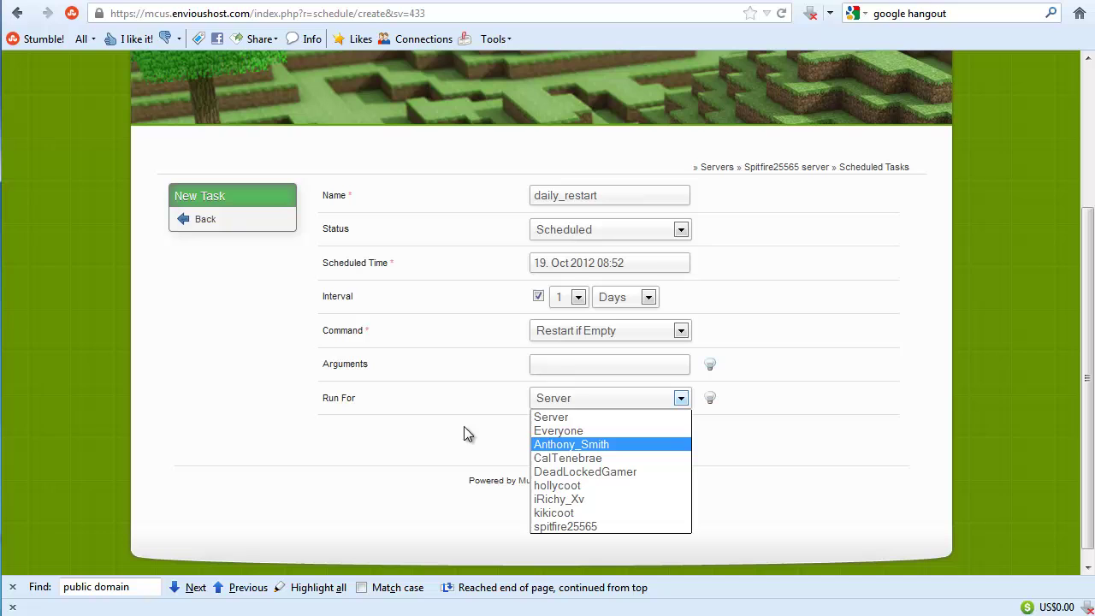
pyautogui.click(422, 426)
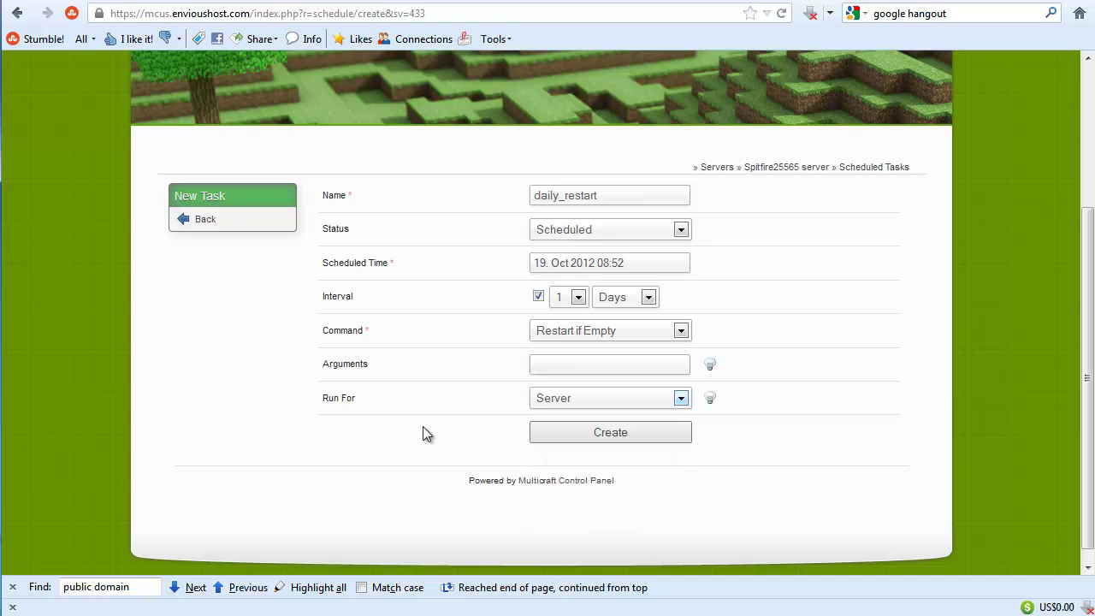
pyautogui.click(599, 436)
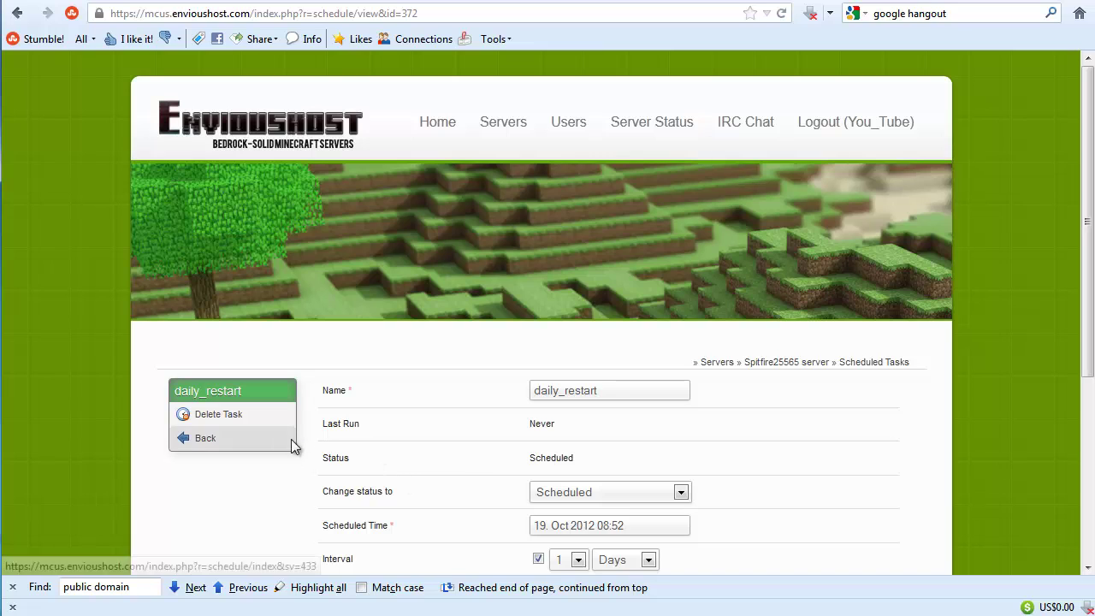
# Step: Check the scheduled time of the daily_restart task in its date and time picker and save the task with its existing settings
pyautogui.scroll(-4, 406, 494)
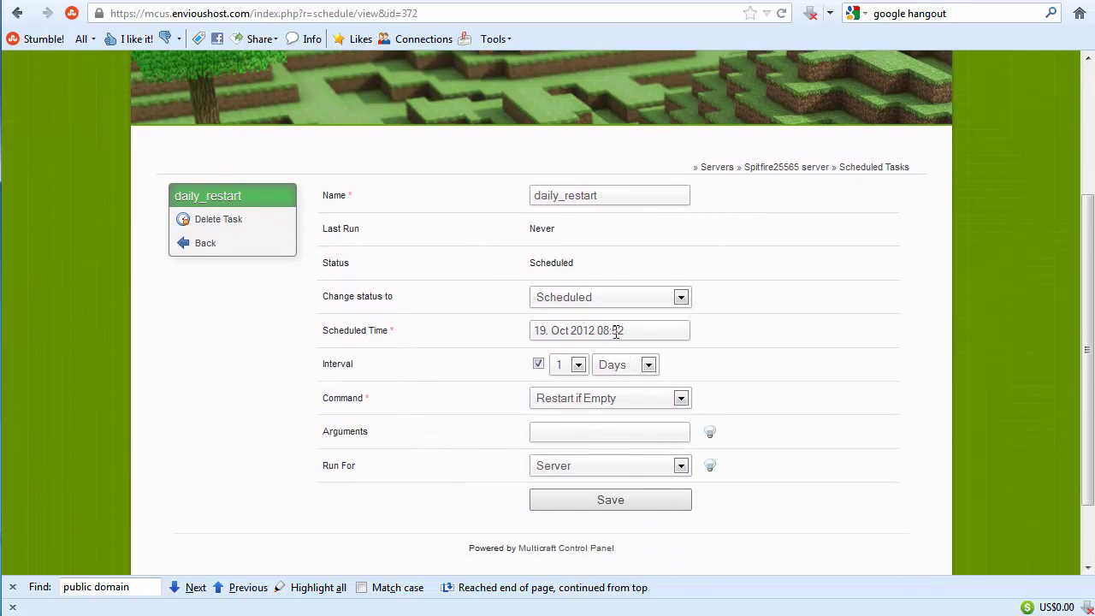
pyautogui.moveTo(589, 330); pyautogui.dragTo(633, 330)
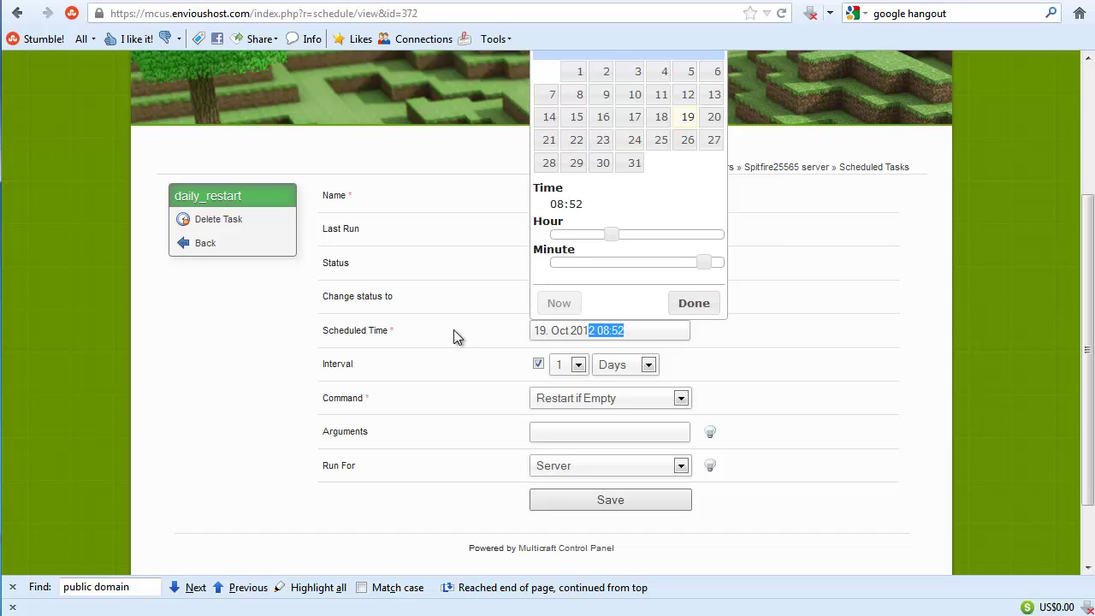
pyautogui.click(634, 332)
pyautogui.click(489, 334)
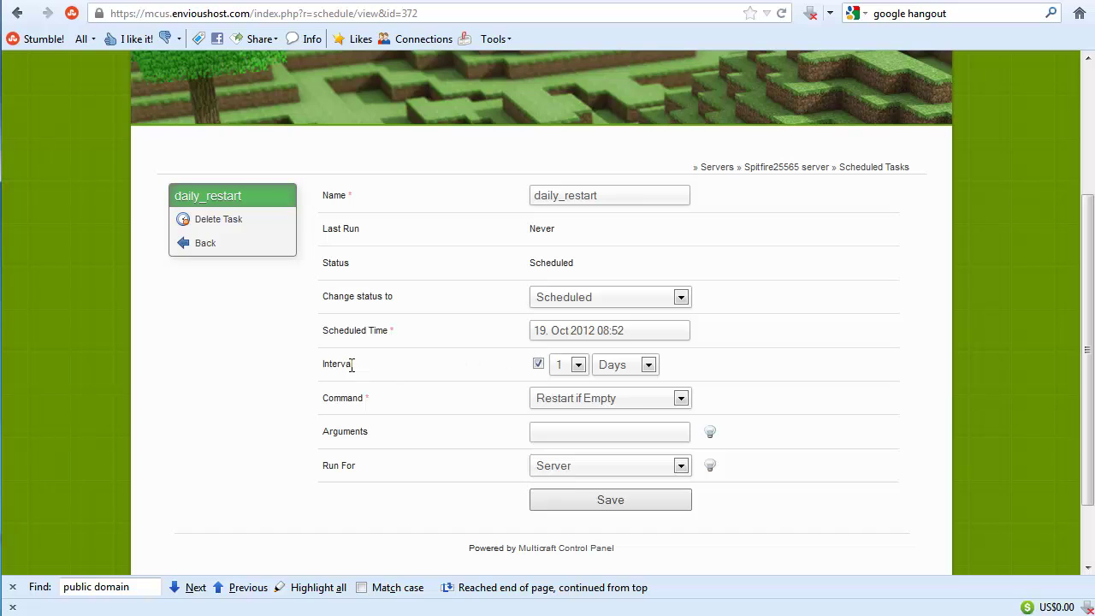
pyautogui.click(635, 504)
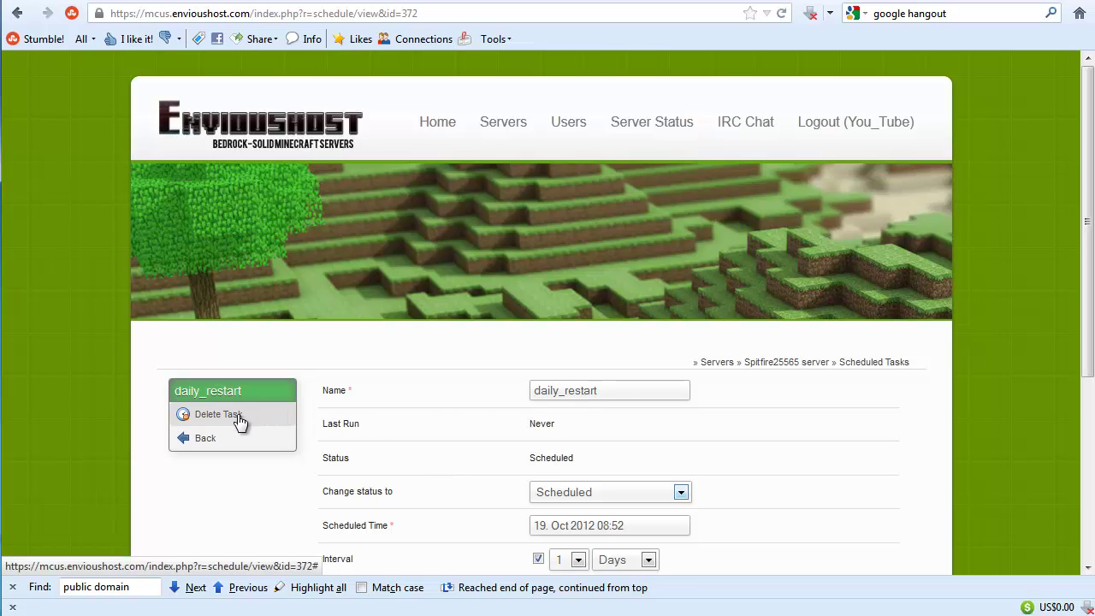
# Step: View the unit options available for the daily_restart task's repeat interval and leave it on Days
pyautogui.scroll(-2, 402, 466)
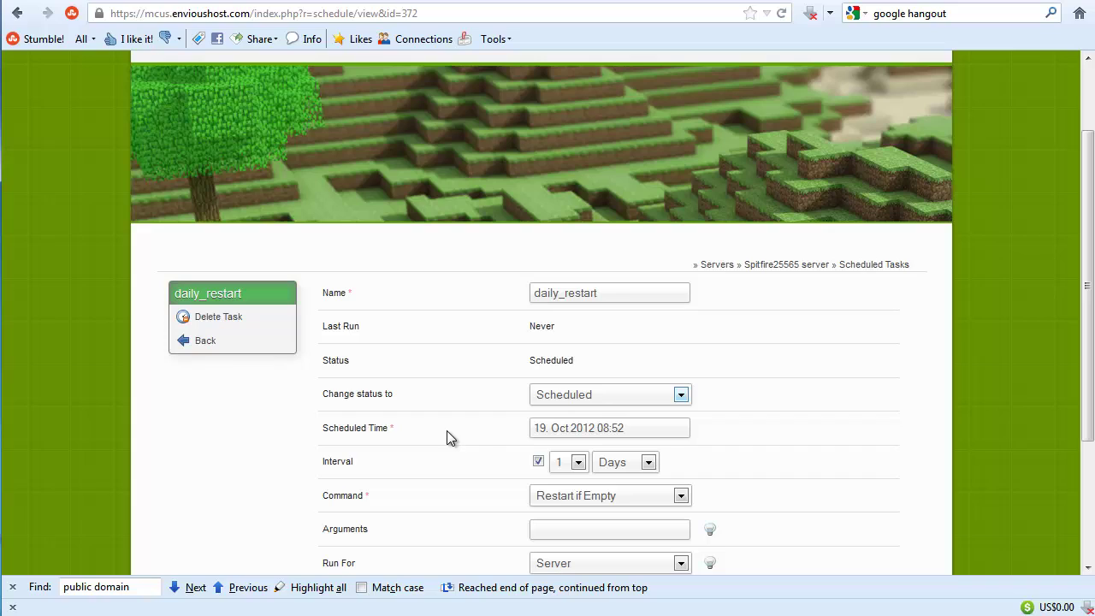
pyautogui.click(649, 463)
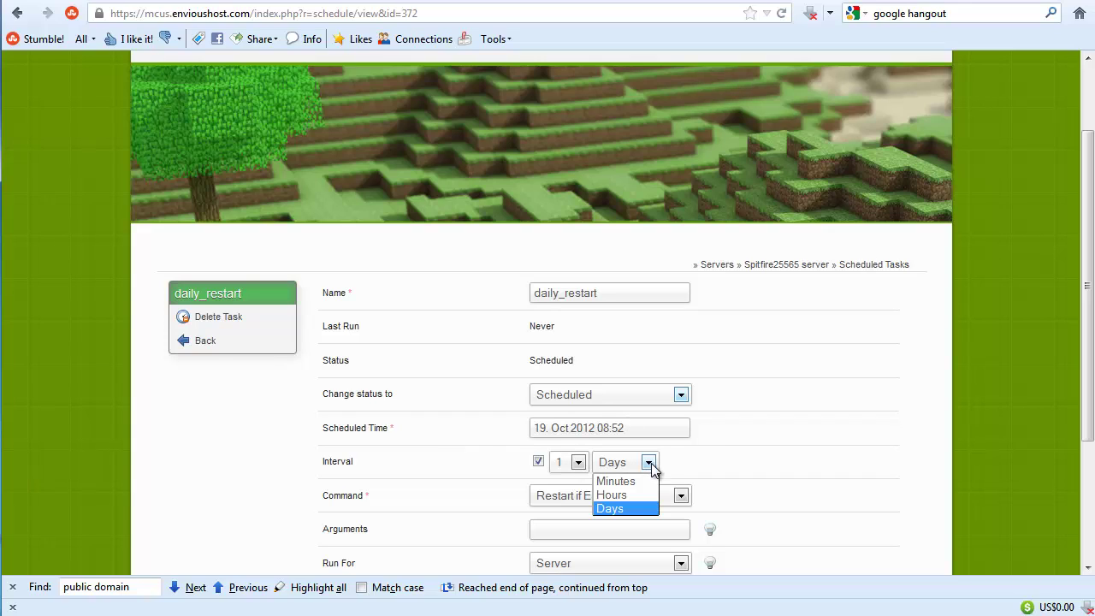
pyautogui.click(748, 423)
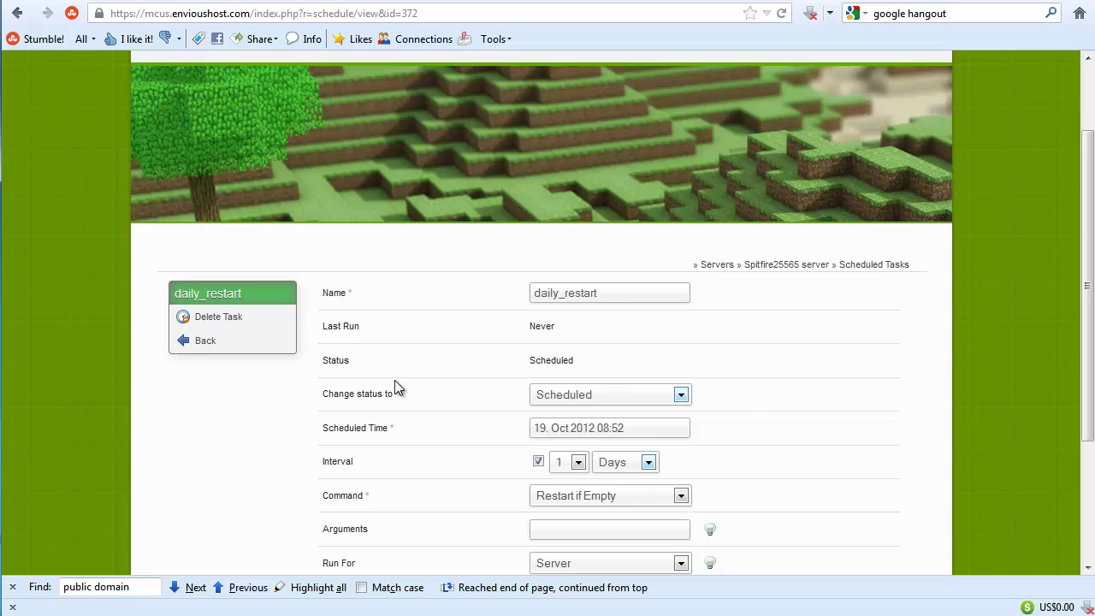